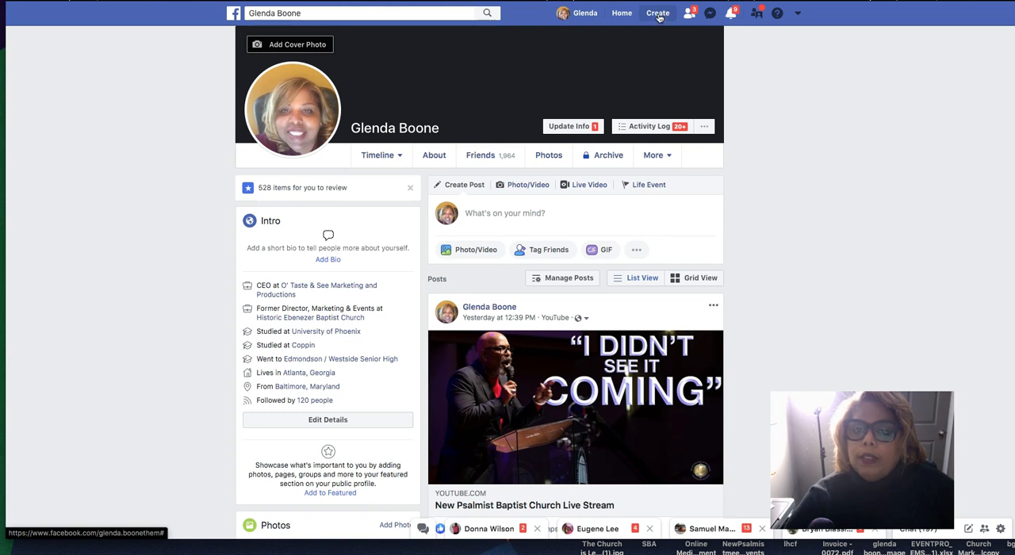
Step: Start creating a Business or Brand page and name it Help Us Lord Church
left_click(658, 15)
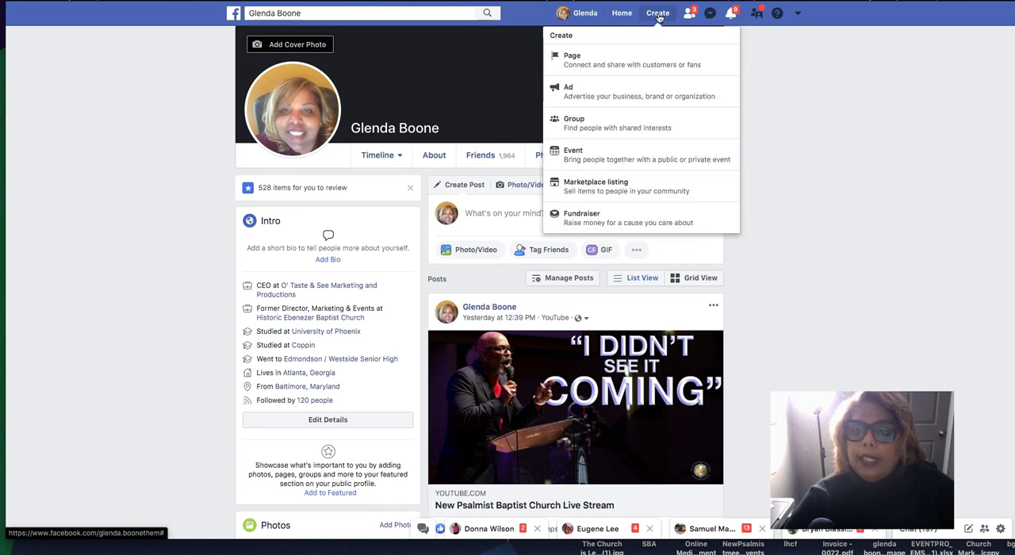
left_click(588, 67)
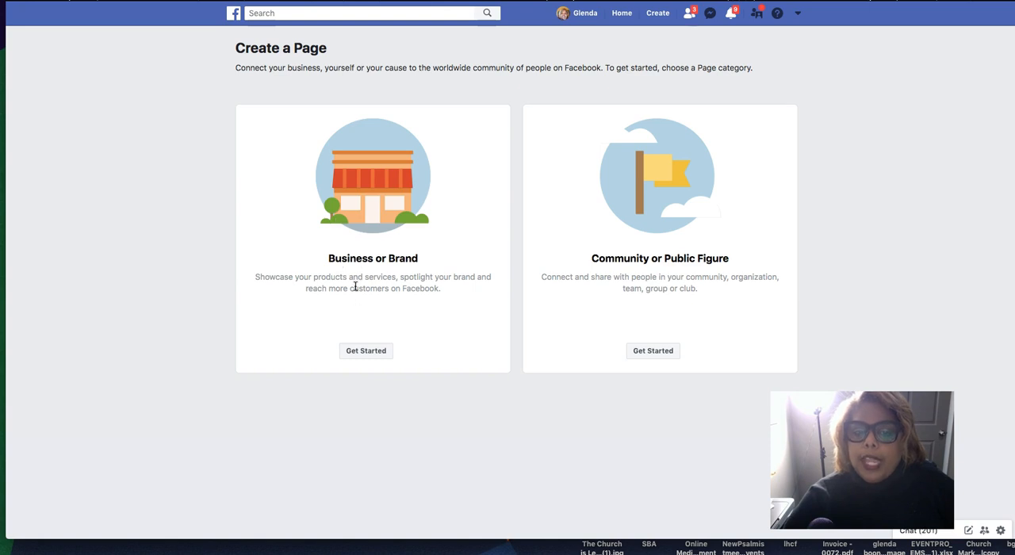
left_click(366, 351)
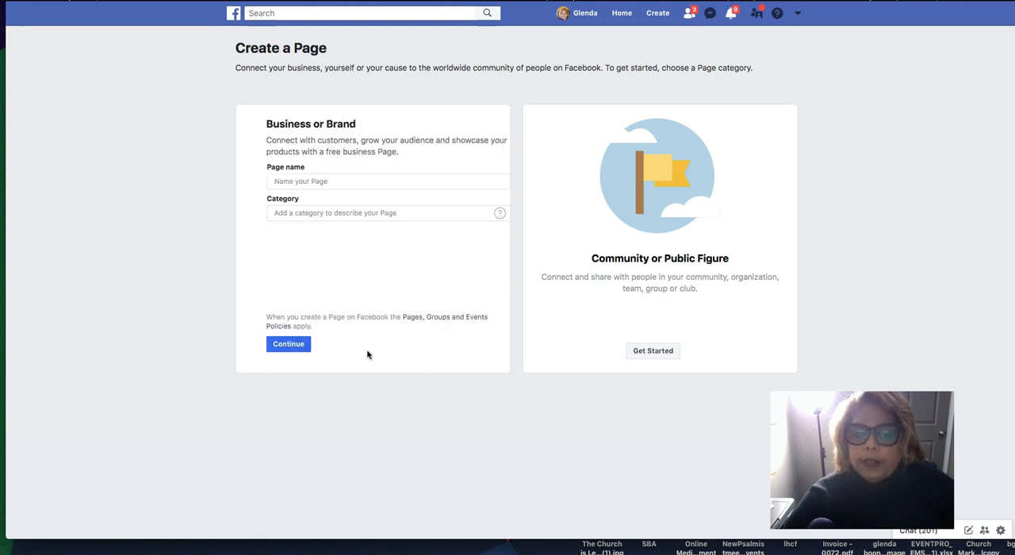
left_click(290, 182)
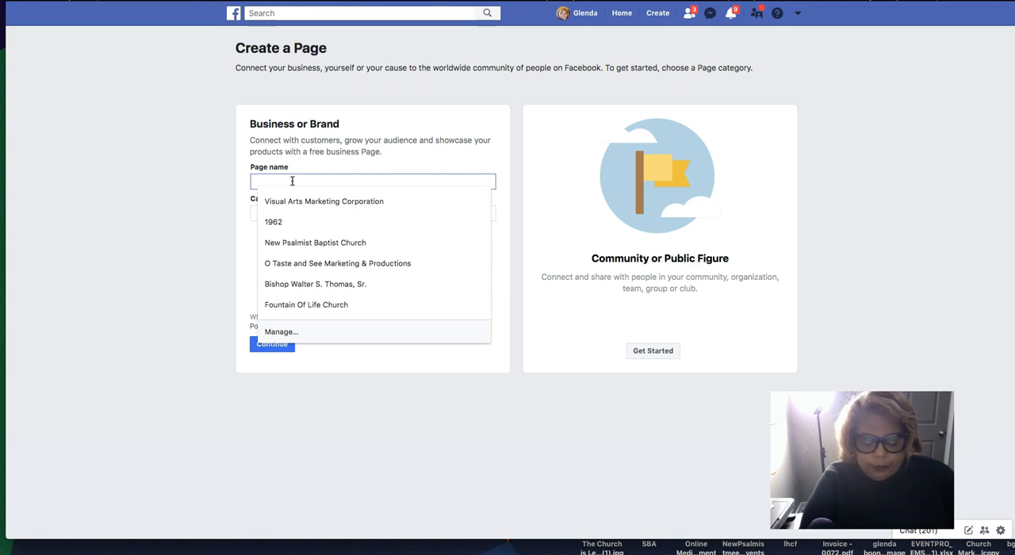
type("Help Us Lord")
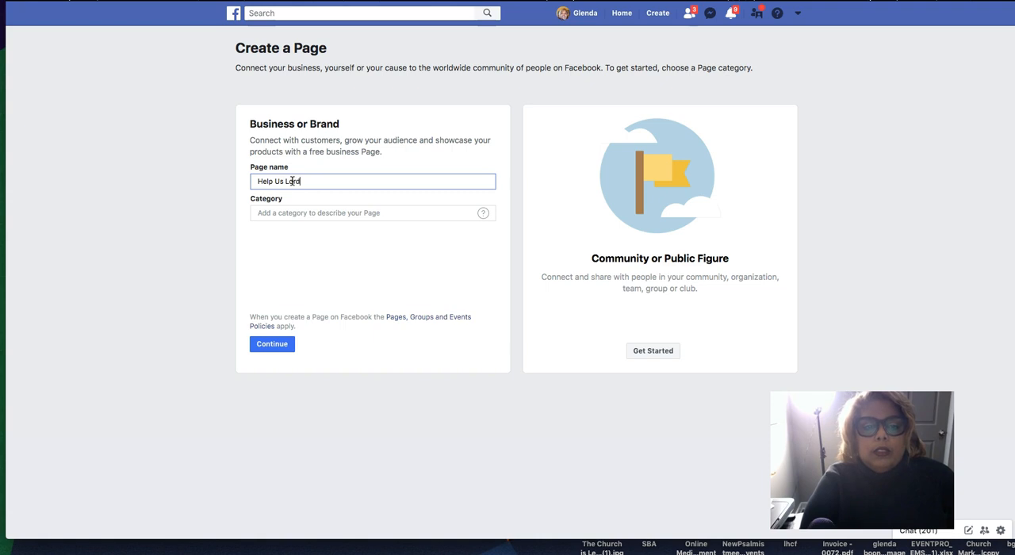
type(" Church")
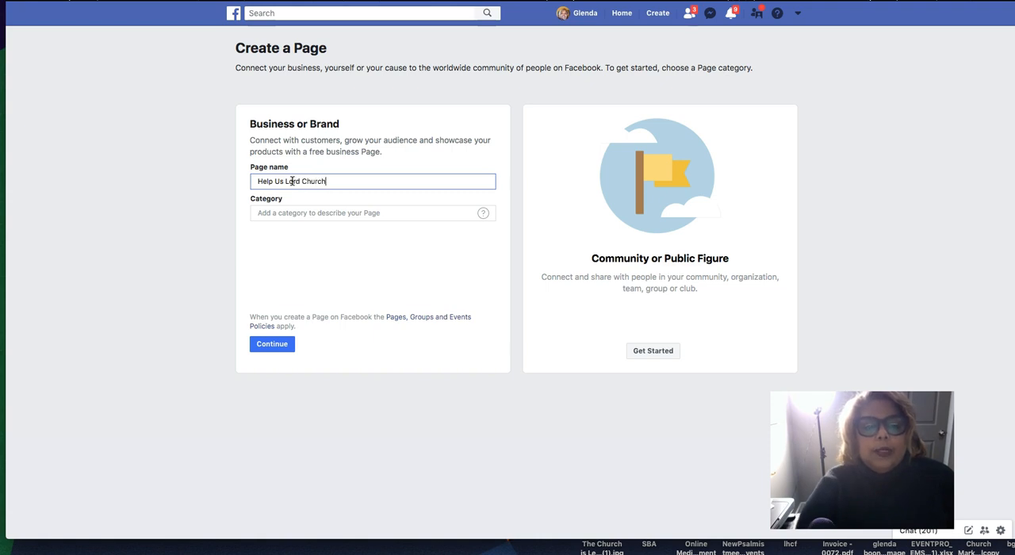
Step: Create the page under the Nonprofit Organization category and proceed to uploading its profile picture
left_click(297, 213)
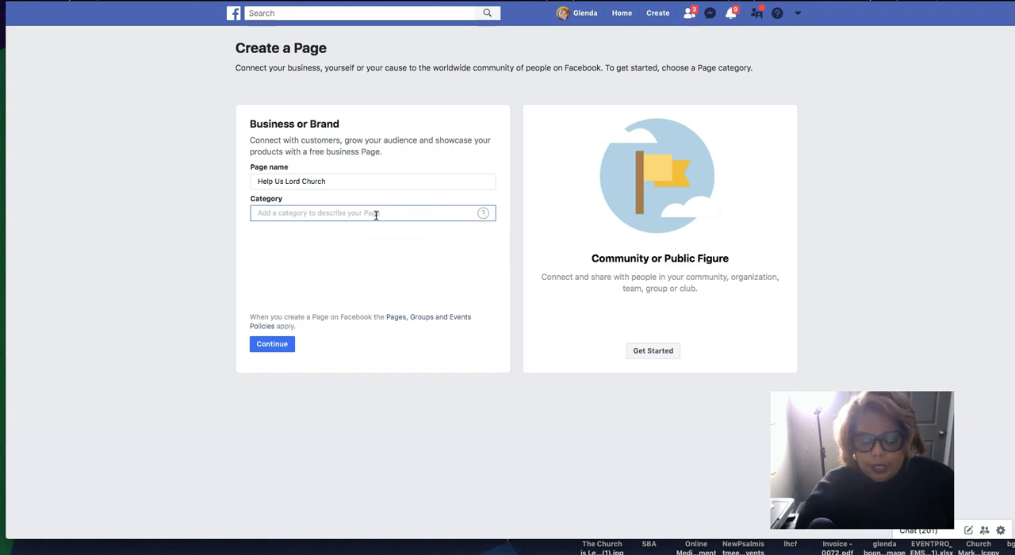
type("non")
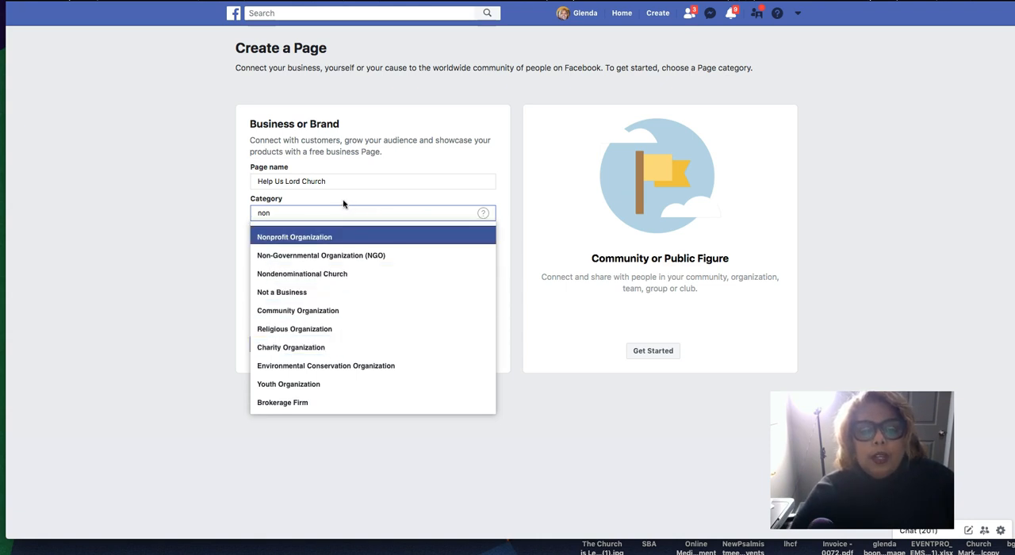
left_click(316, 238)
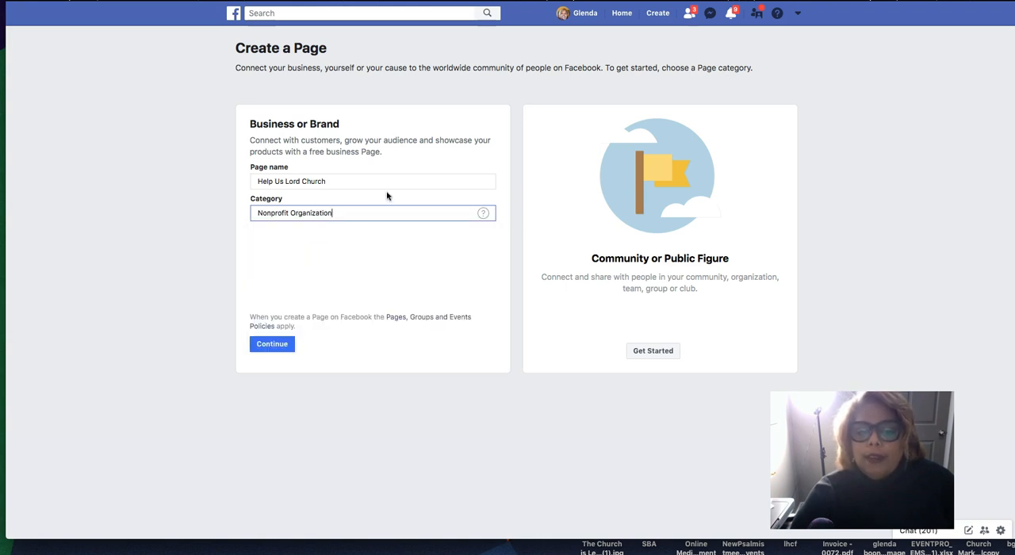
left_click(272, 343)
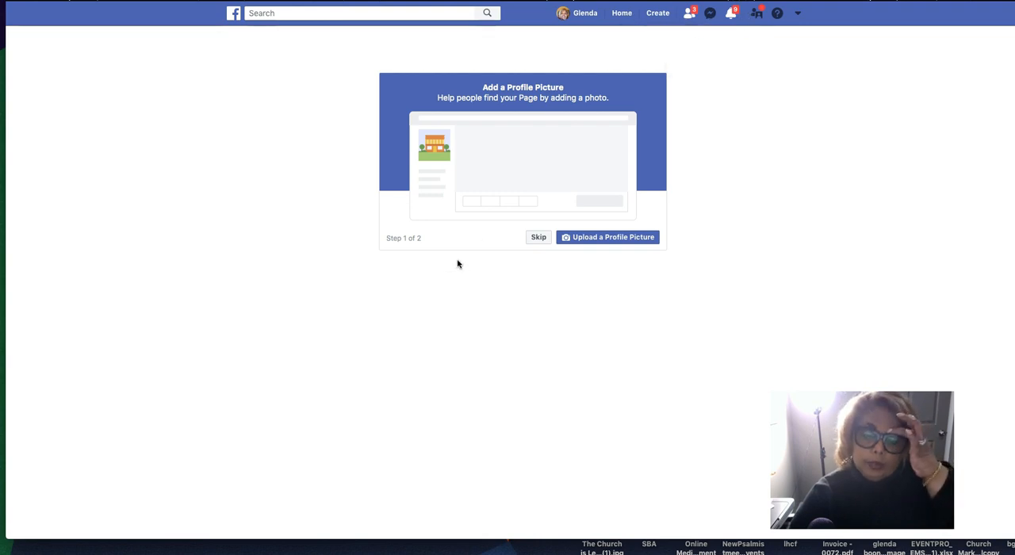
left_click(586, 237)
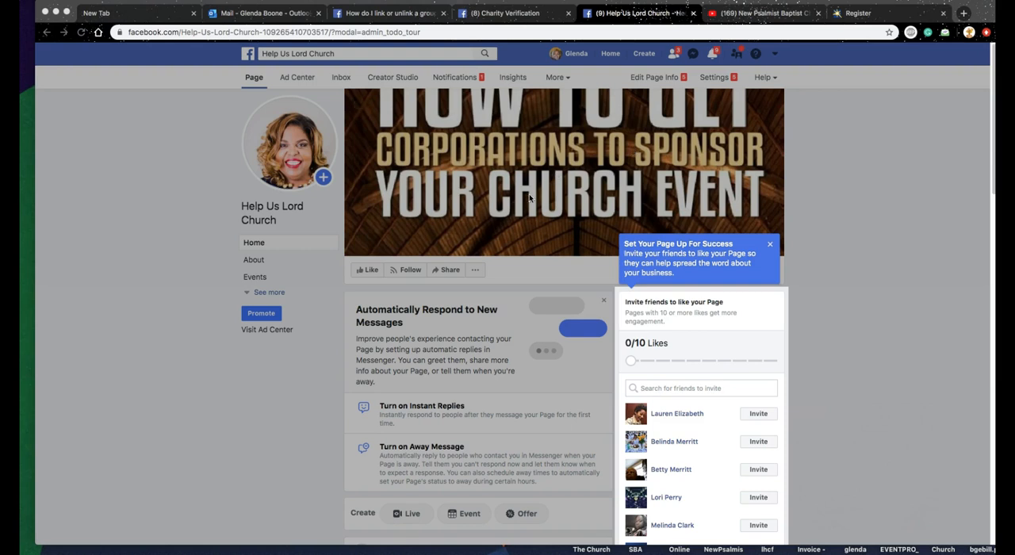
Step: Dismiss the tip about inviting friends and show the page's About section
left_click(769, 244)
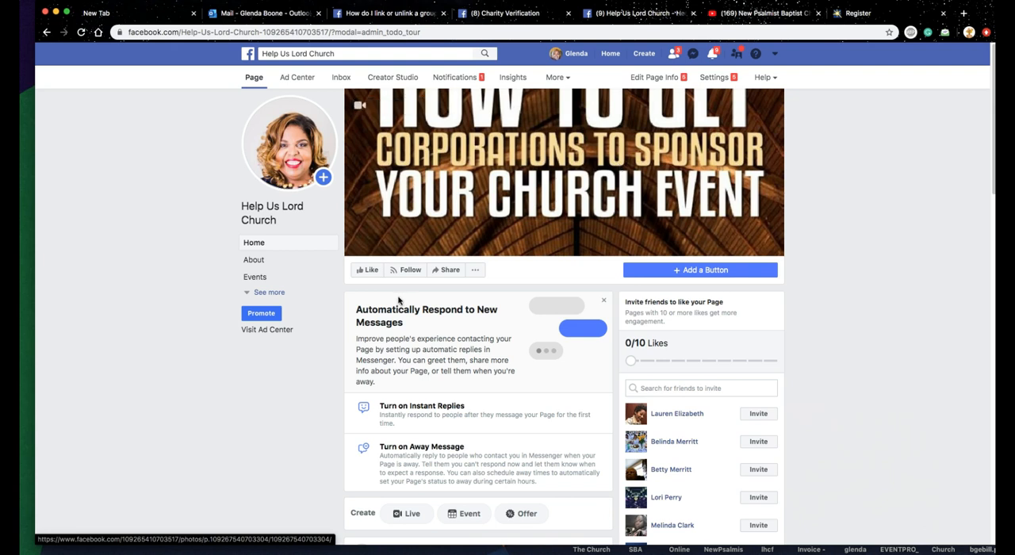
left_click(254, 261)
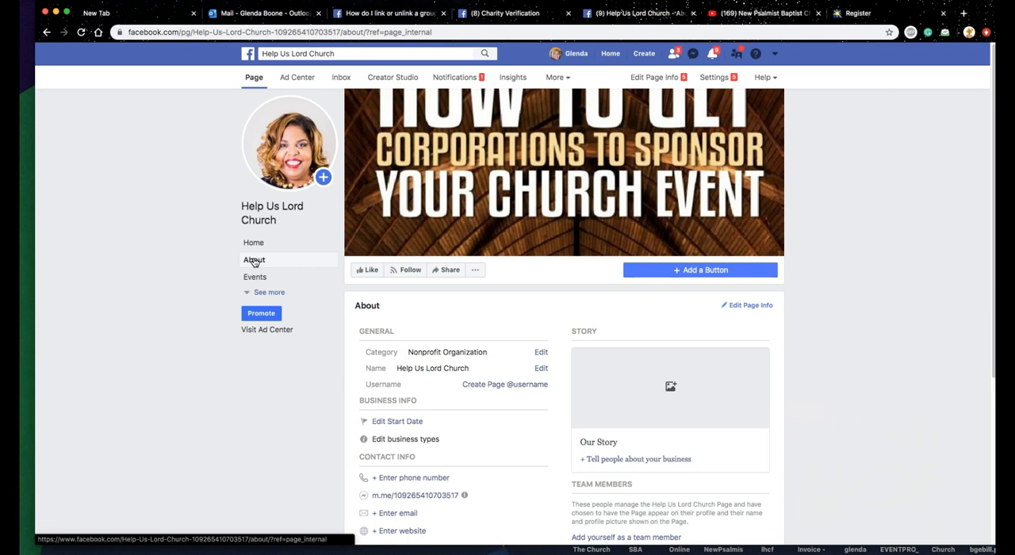
scroll(474, 313, "down", 2)
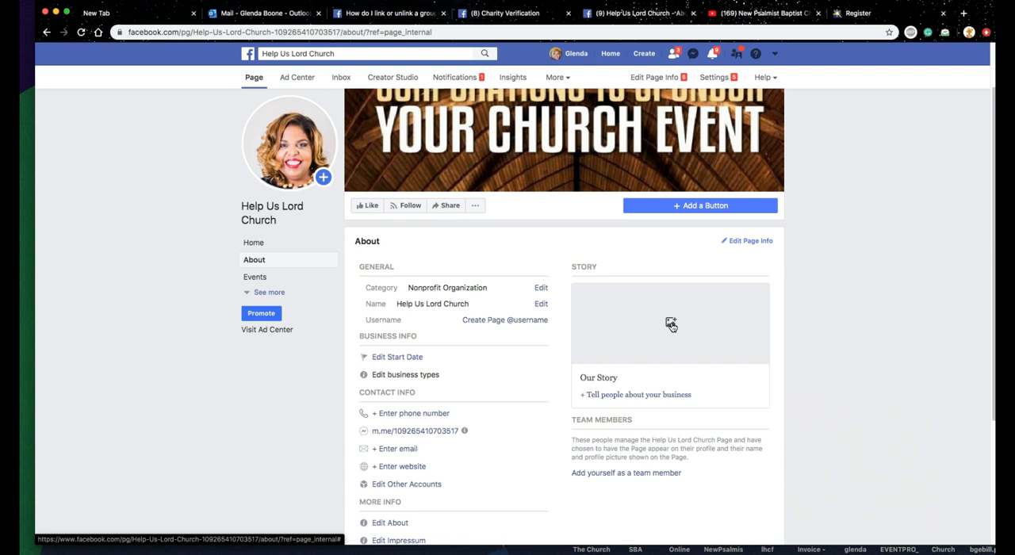
Step: Look over the Our Story editor's photo, title and text fields and delete the blank story draft
left_click(671, 322)
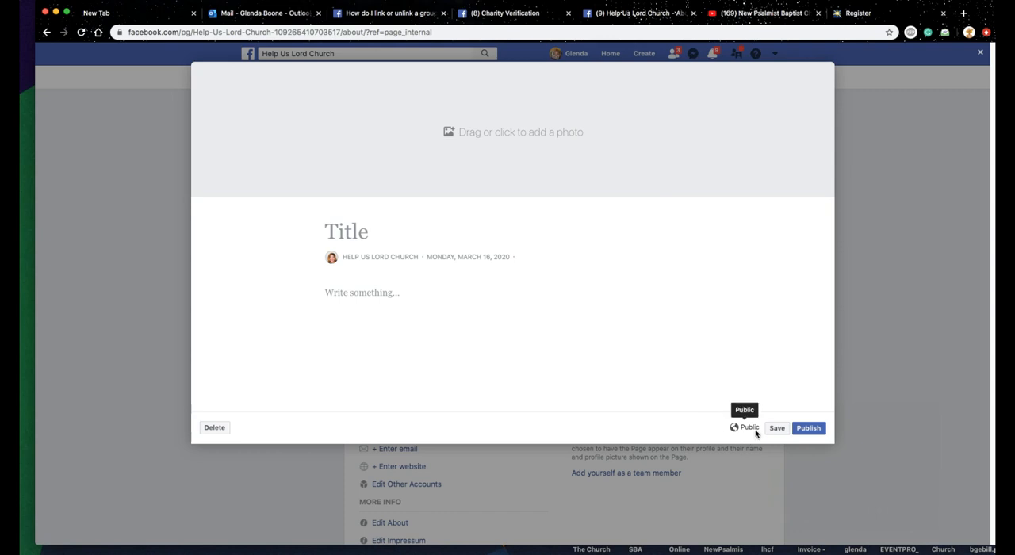
left_click(203, 447)
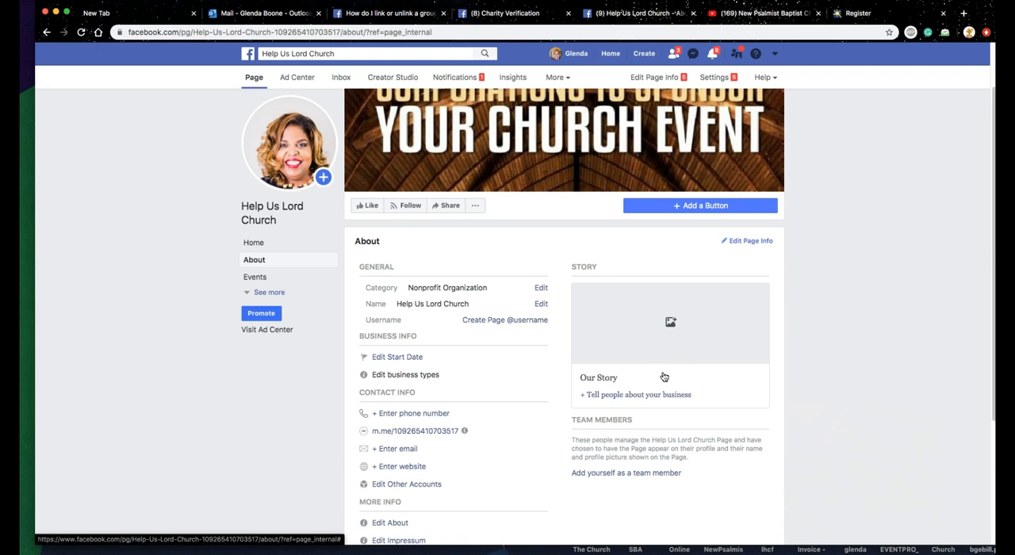
left_click(599, 398)
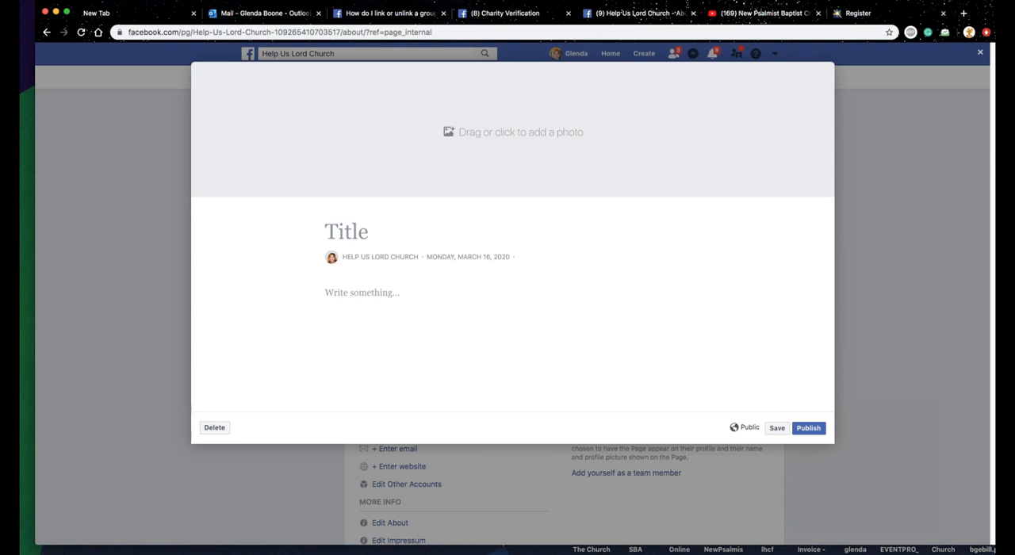
left_click(214, 429)
left_click(607, 219)
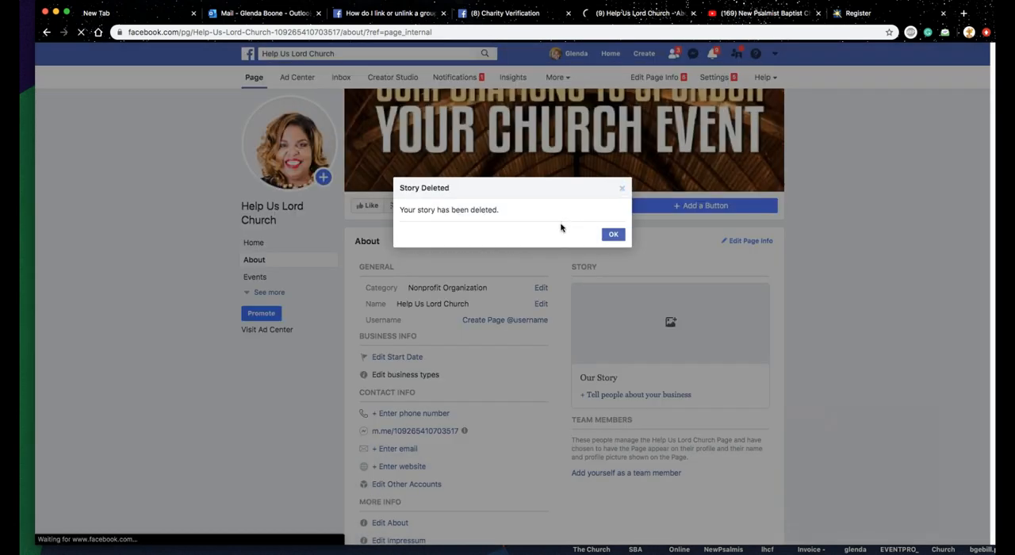
left_click(613, 234)
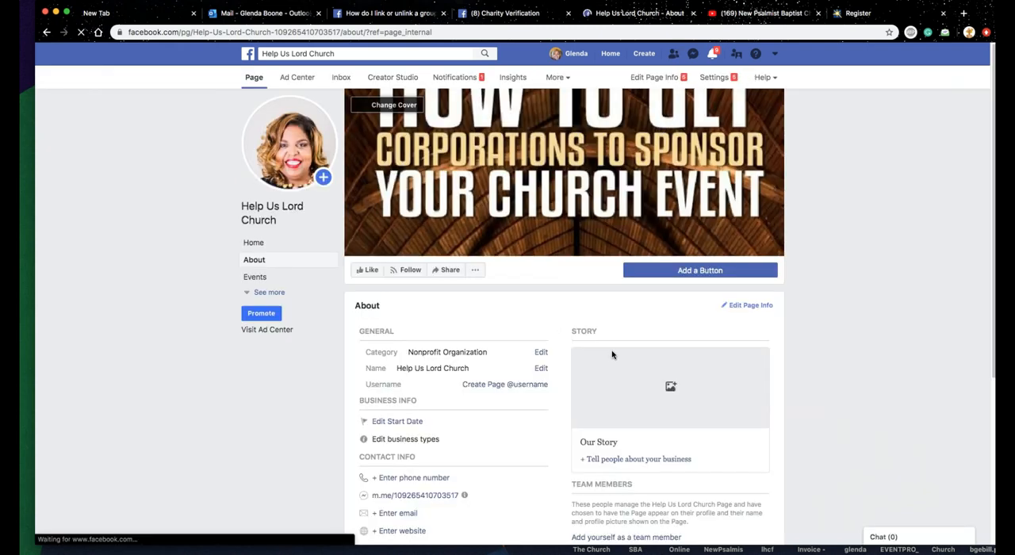
Step: Review the form for creating the page's username and close it without entering one
scroll(642, 335, "down", 2)
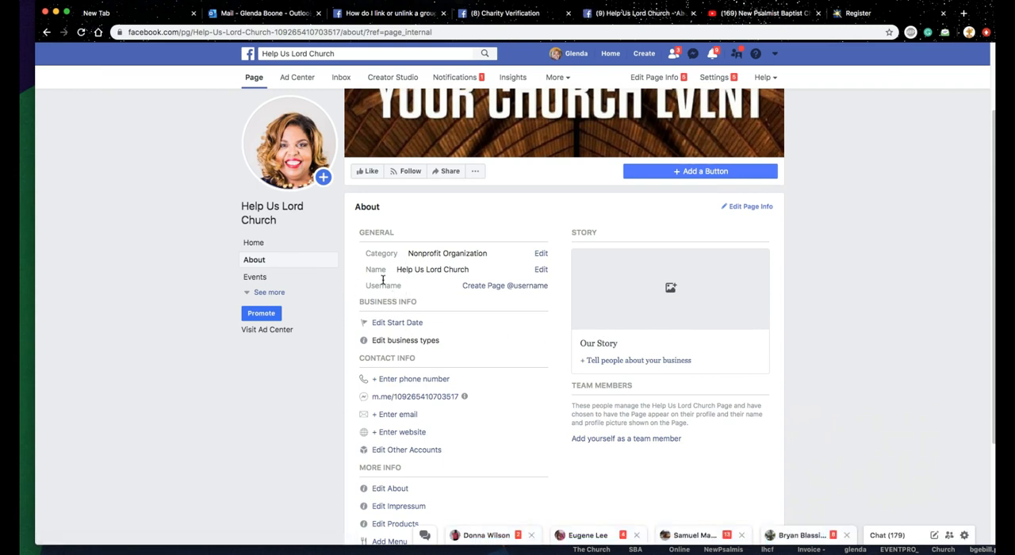
left_click(495, 287)
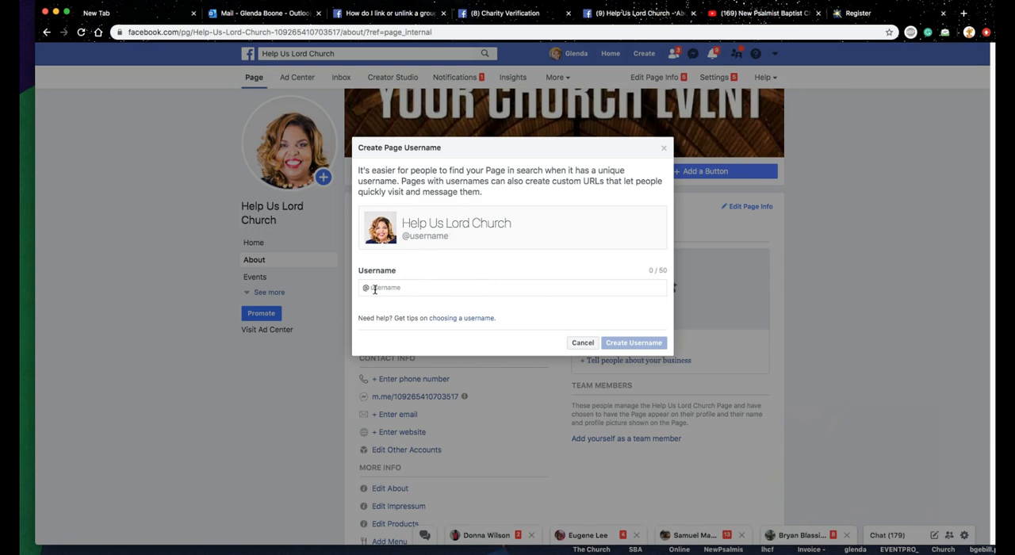
left_click(582, 343)
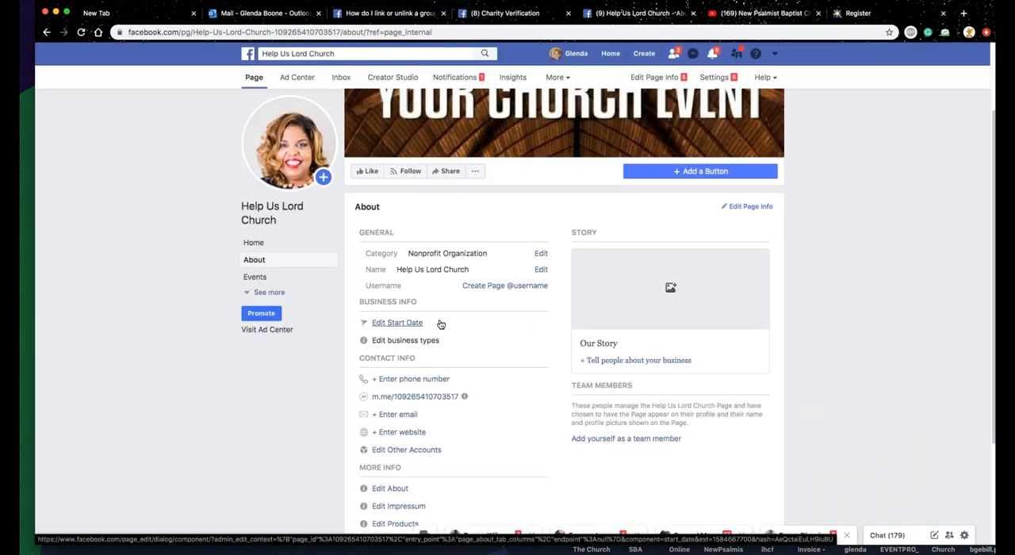
Step: Mark the page's business type as representing a corporate office or headquarters and save it
scroll(441, 324, "down", 1)
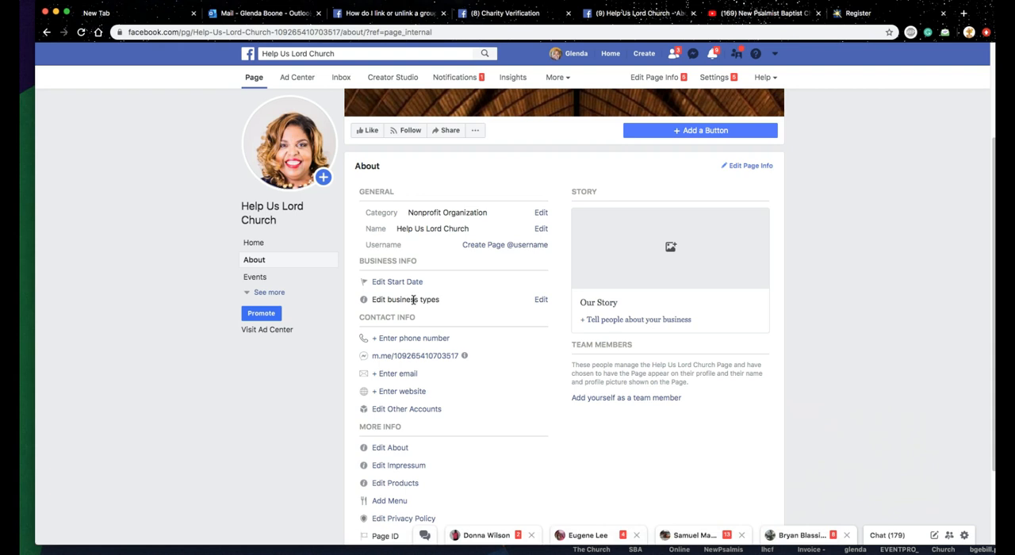
left_click(537, 301)
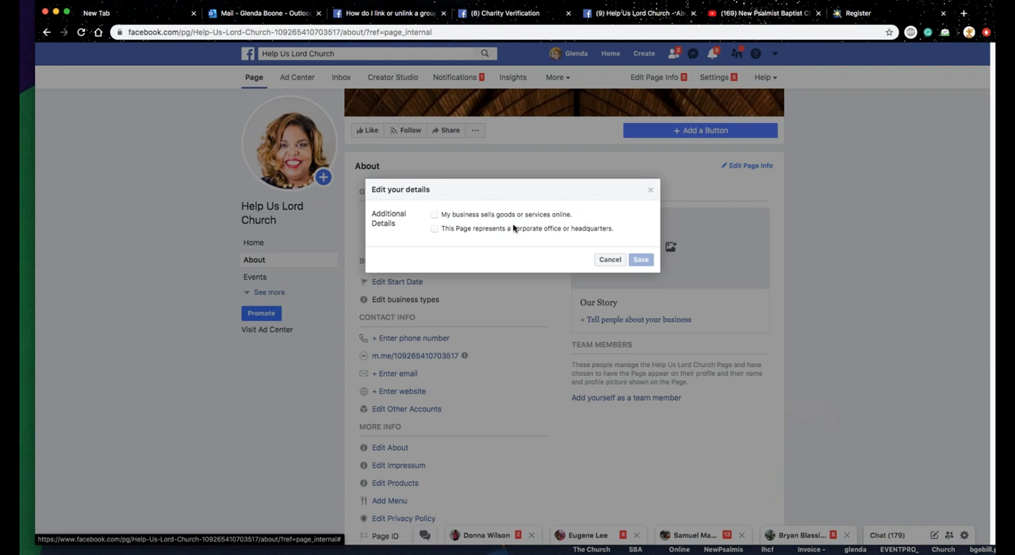
left_click(436, 230)
left_click(642, 260)
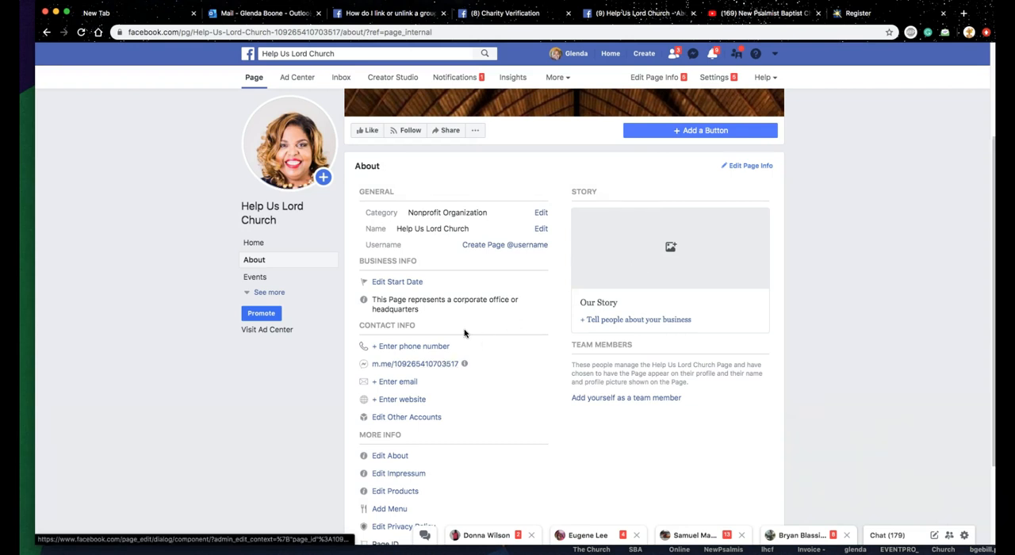
Step: Check the Messenger link and the phone number form in the contact info, leaving the number blank
mouse_move(464, 364)
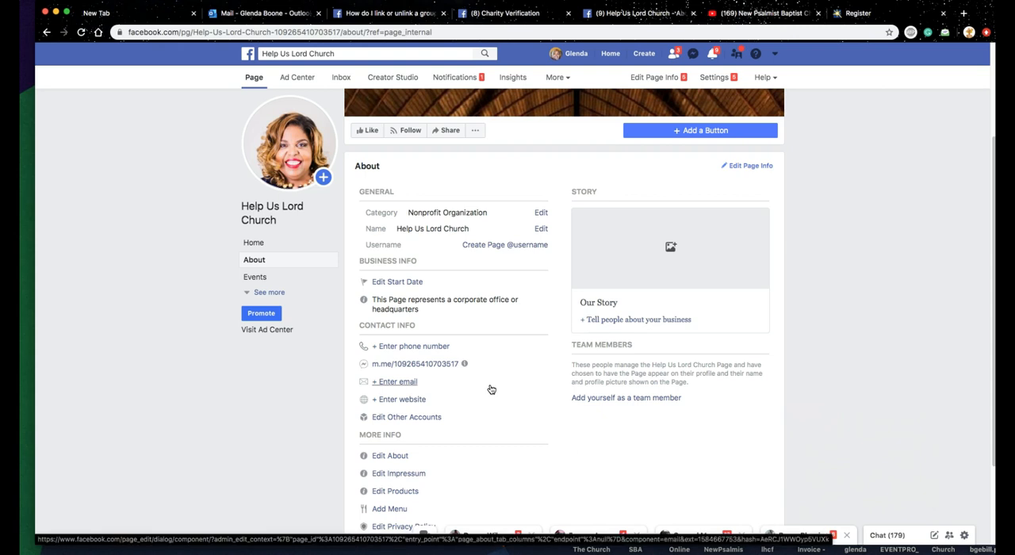
left_click(429, 347)
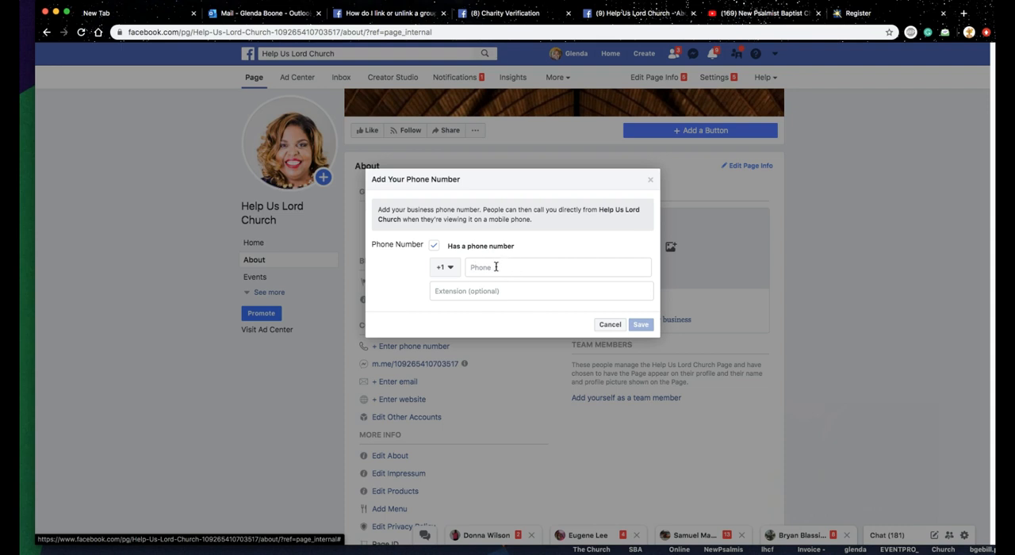
left_click(610, 324)
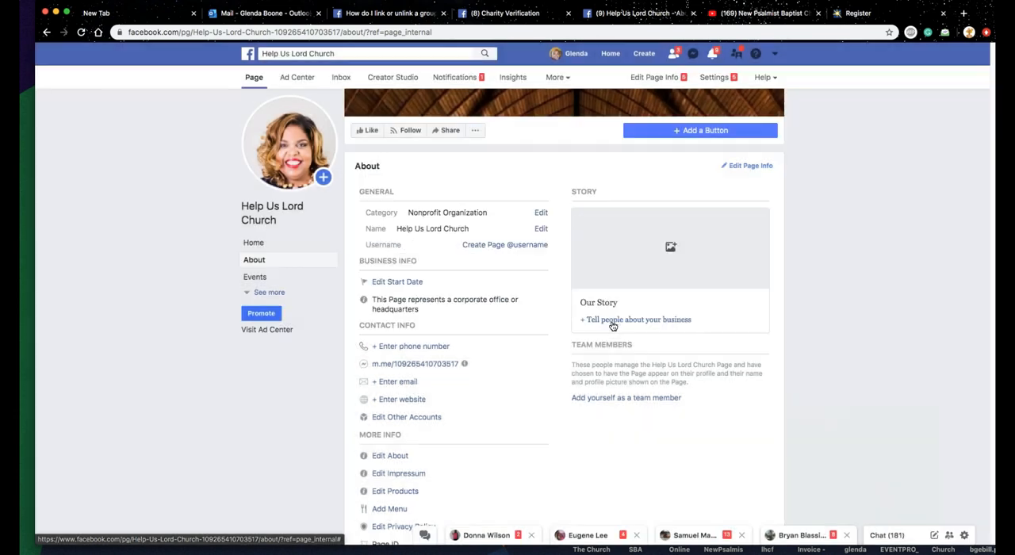
Step: Examine the remaining contact fields, the More Info entries and the page's call-to-action option
left_click(374, 383)
scroll(444, 388, "down", 1)
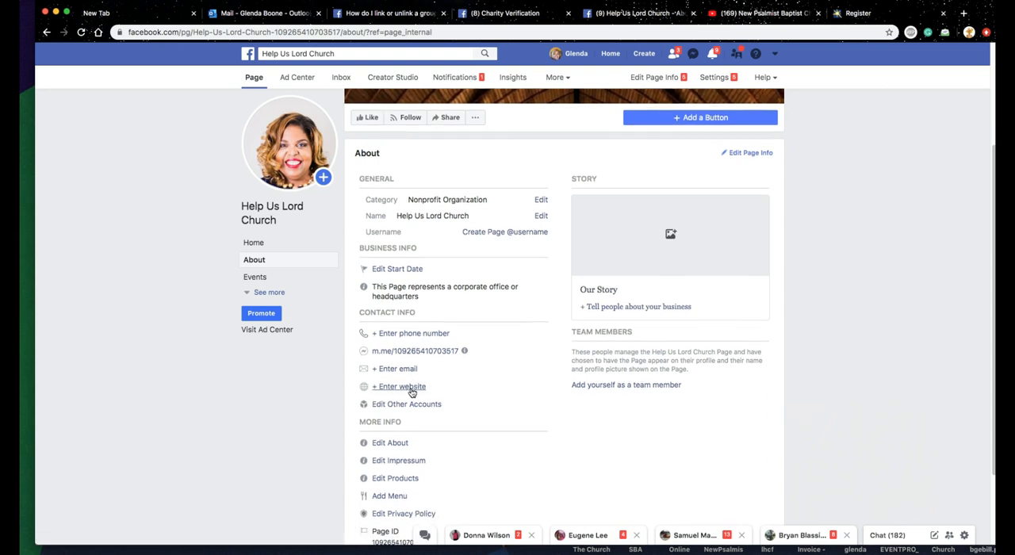
scroll(436, 419, "down", 1)
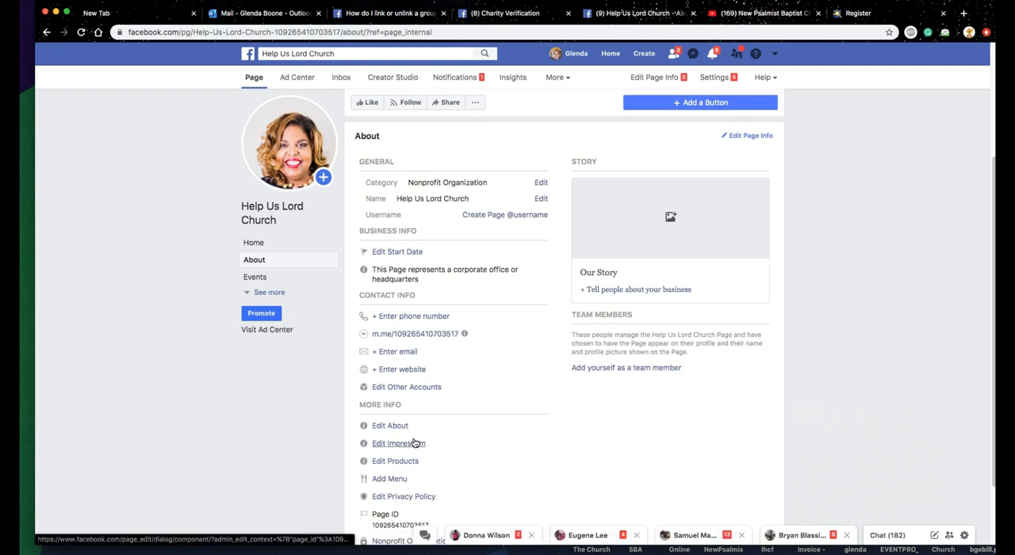
scroll(445, 452, "down", 1)
scroll(445, 452, "down", 3)
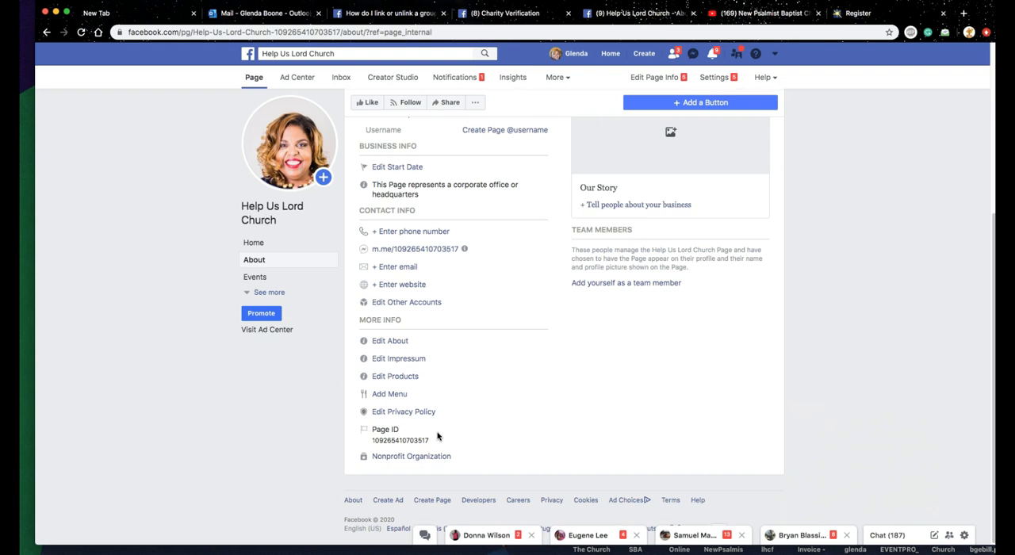
scroll(437, 436, "up", 5)
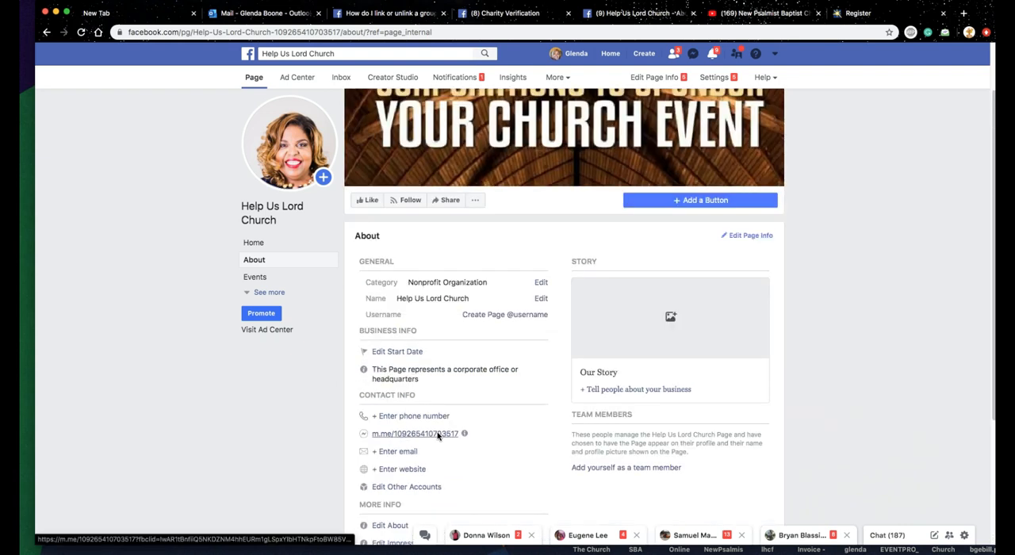
scroll(437, 436, "down", 3)
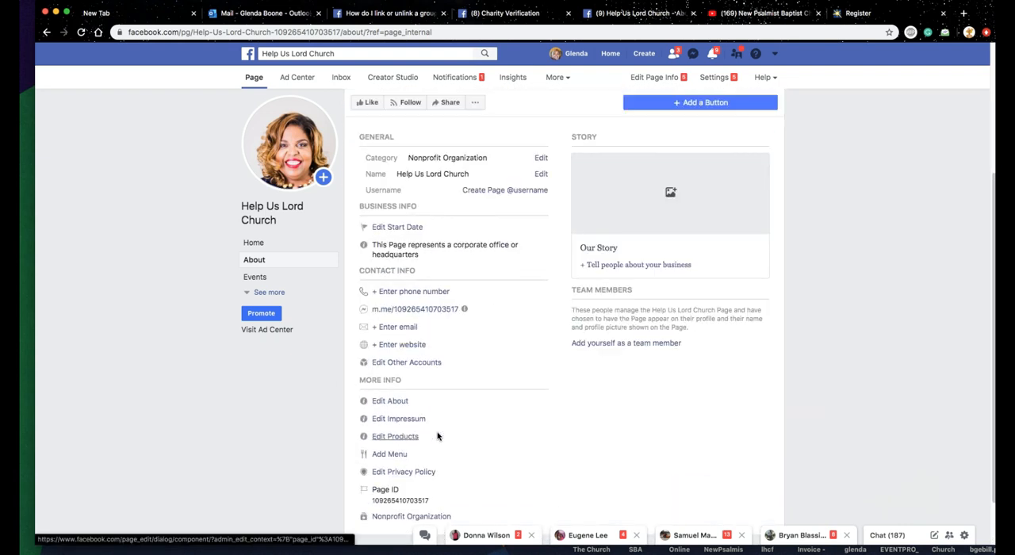
scroll(437, 436, "up", 3)
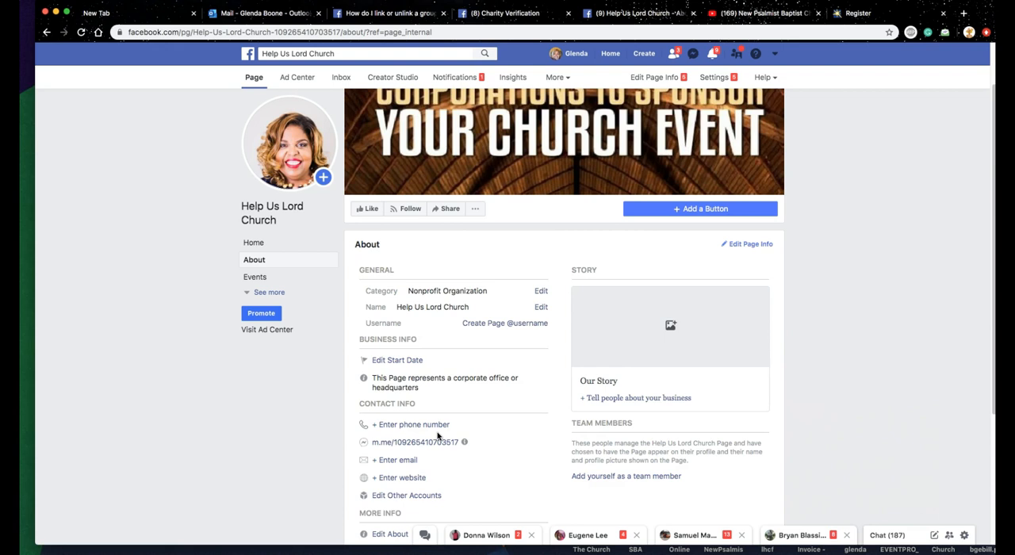
scroll(437, 435, "up", 1)
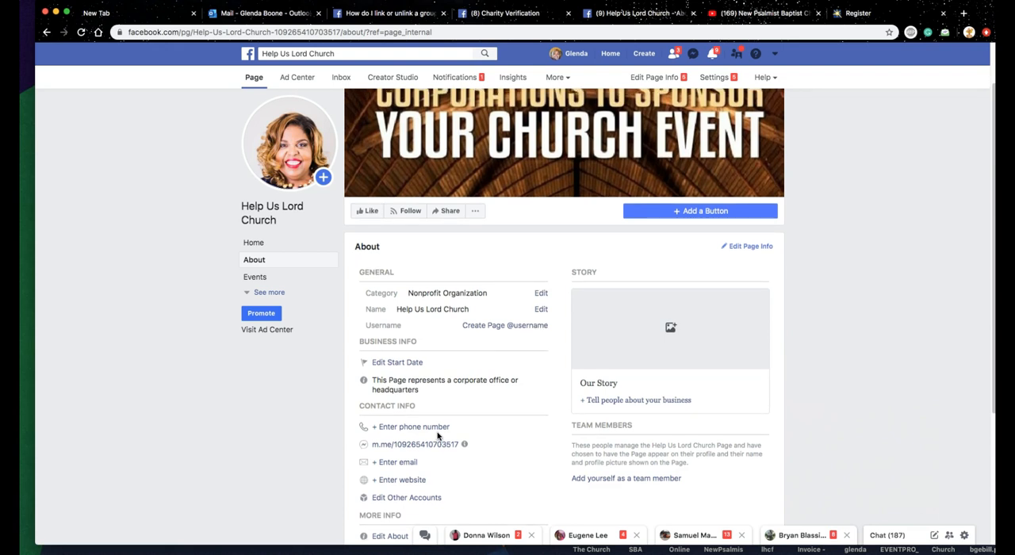
Step: Review the action button choices offered for the page, cancel without adding one, and look over the remaining About information
left_click(714, 211)
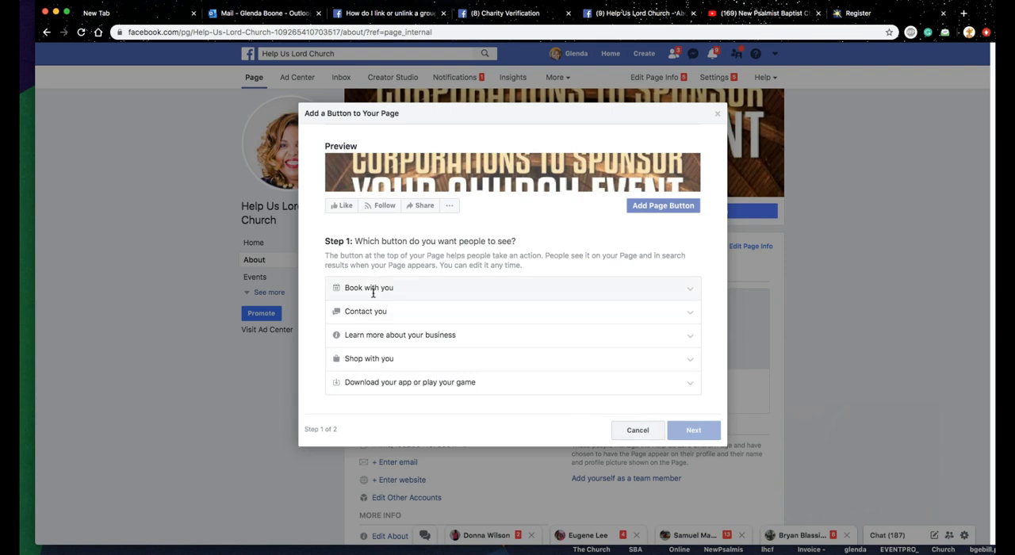
left_click(639, 430)
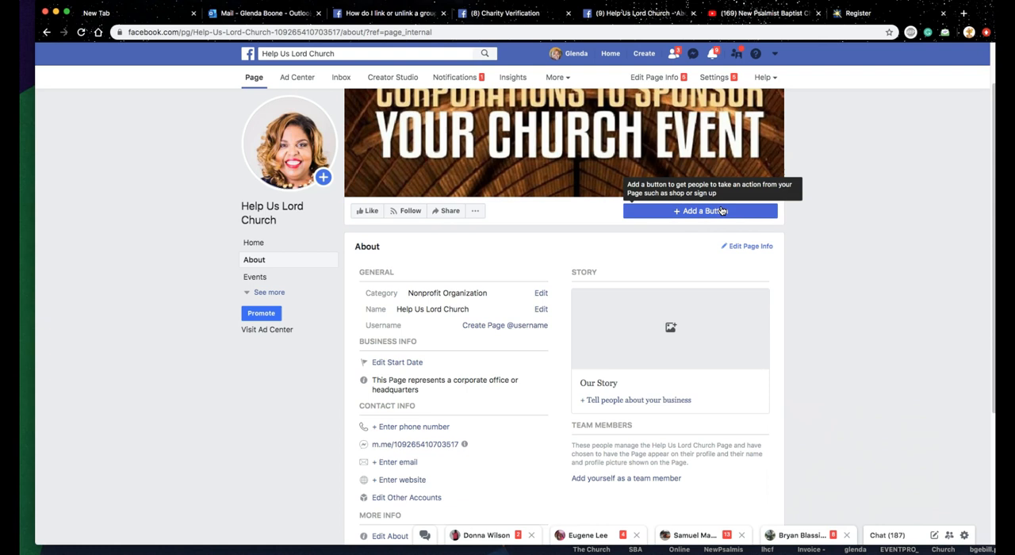
scroll(718, 254, "down", 5)
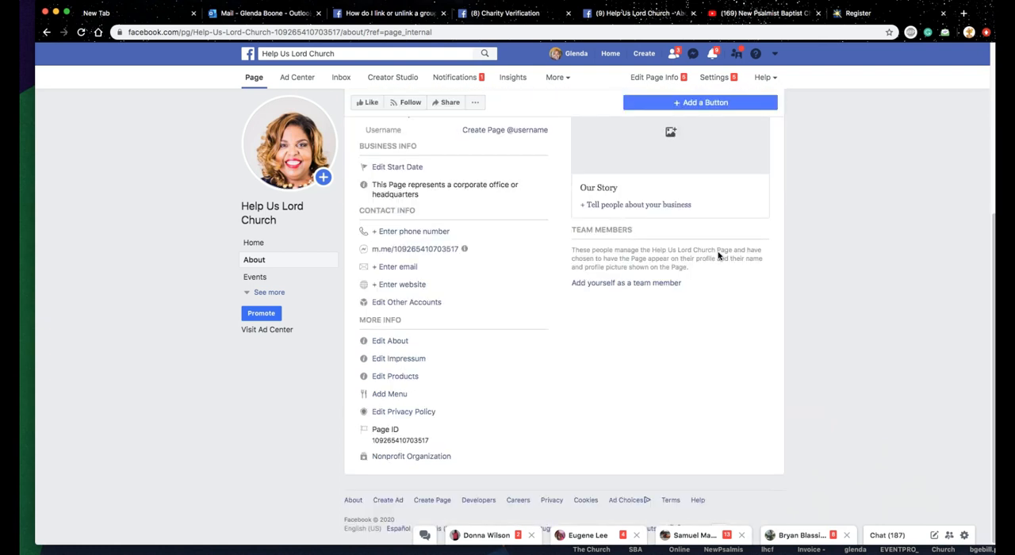
scroll(718, 254, "up", 6)
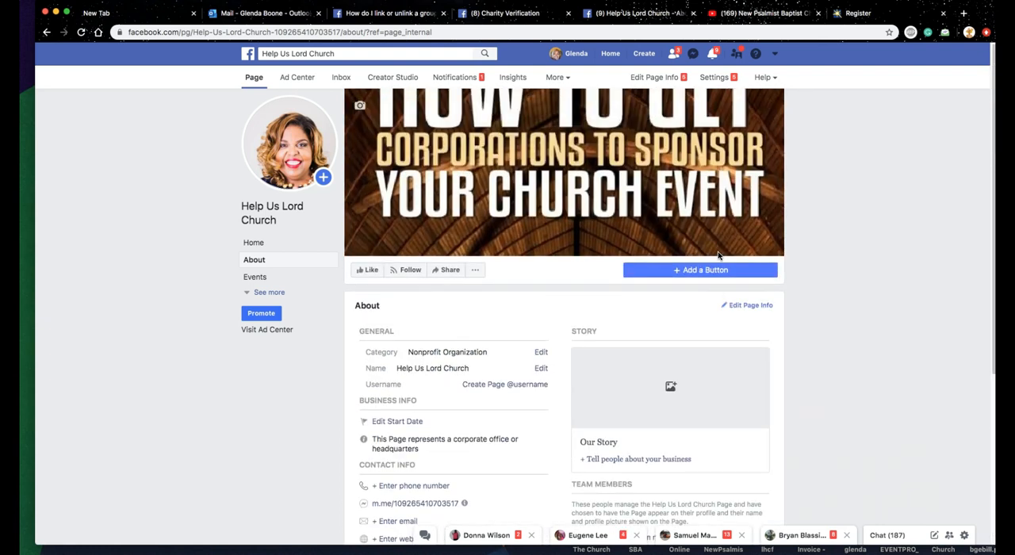
Step: Return to the page's home view, then open the page settings and look through the general options from Page Visibility to Live Commentary
left_click(257, 245)
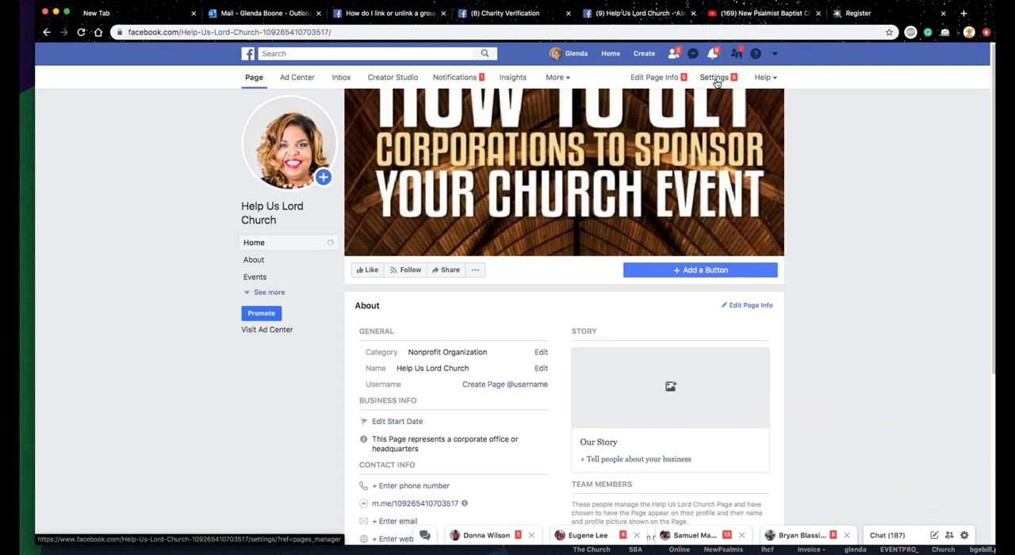
left_click(714, 78)
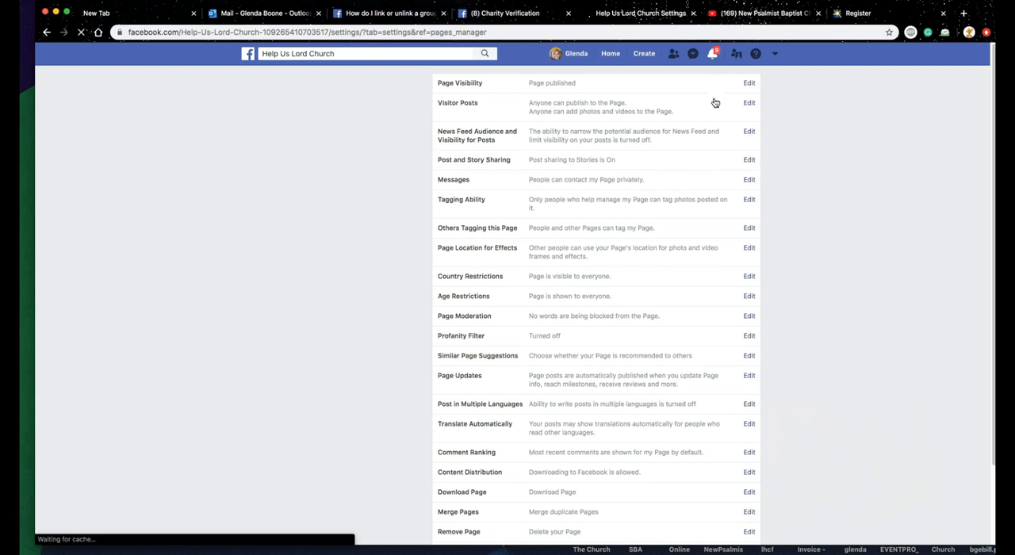
scroll(543, 341, "down", 3)
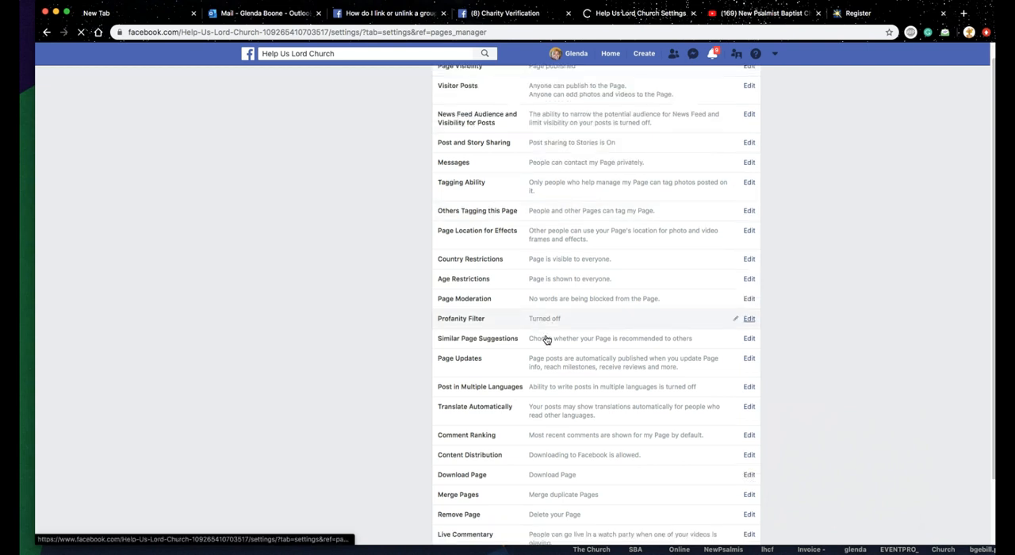
scroll(545, 339, "up", 3)
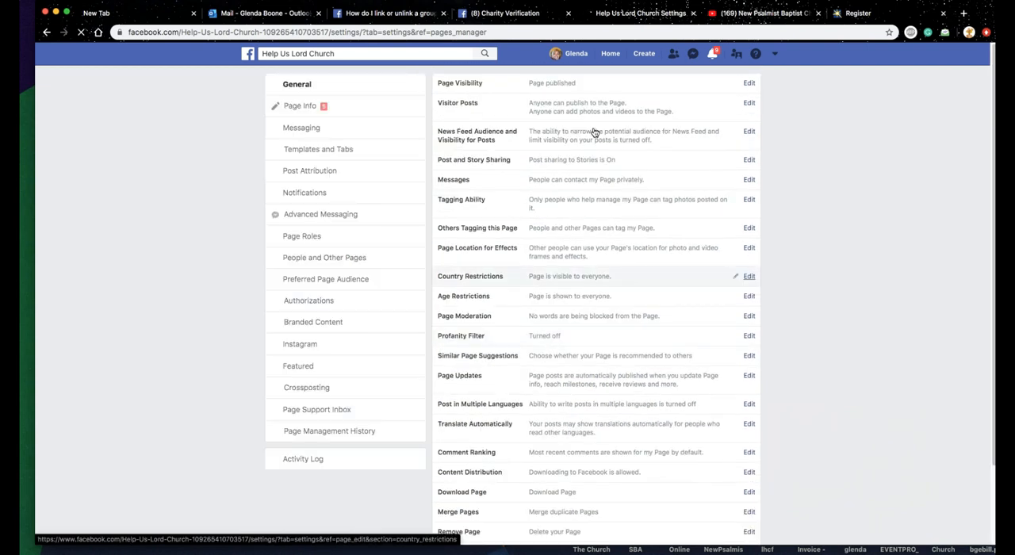